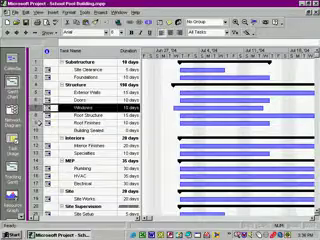
- Paste a copy of Windows, rename it Partitions, and move it between Exterior Walls and Doors
{"action": "left_click", "coordinate": [50, 22]}
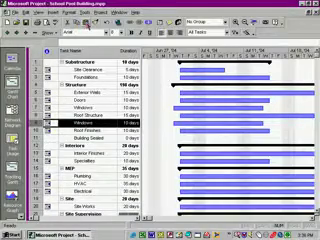
{"action": "left_click", "coordinate": [82, 123]}
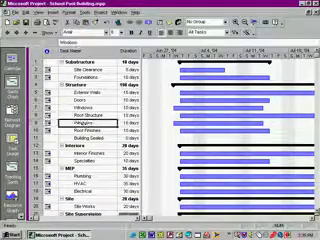
{"action": "key", "text": "BackSpace"}
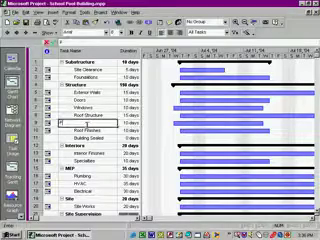
{"action": "type", "text": "Partiti"}
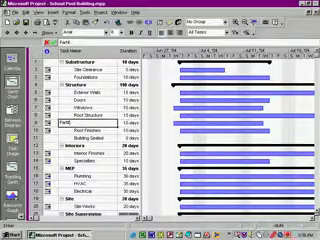
{"action": "type", "text": "ons"}
{"action": "key", "text": "Return"}
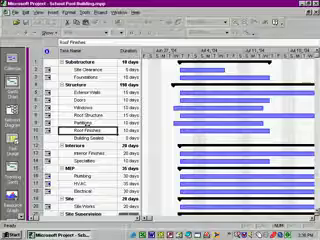
{"action": "left_click", "coordinate": [36, 123]}
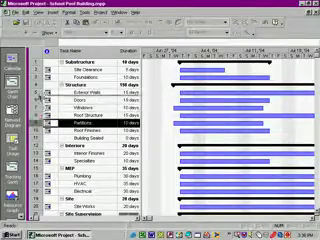
{"action": "left_click_drag", "start_coordinate": [36, 93], "coordinate": [36, 96]}
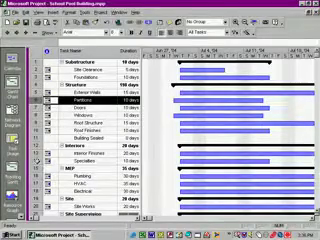
- Paste copies of the 10-day Specialties and 35-day HVAC tasks above Site Supervision
{"action": "left_click", "coordinate": [36, 160]}
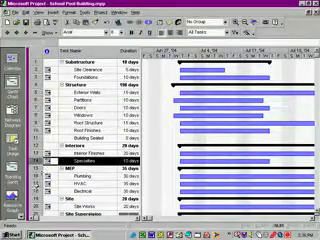
{"action": "left_click", "coordinate": [36, 183], "text": "ctrl"}
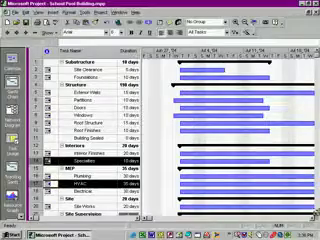
{"action": "scroll", "coordinate": [98, 148], "scroll_direction": "down", "scroll_amount": 1}
{"action": "scroll", "coordinate": [98, 148], "scroll_direction": "down", "scroll_amount": 1}
{"action": "scroll", "coordinate": [98, 148], "scroll_direction": "down", "scroll_amount": 1}
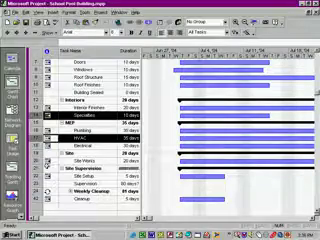
{"action": "key", "text": "Down"}
{"action": "key", "text": "Down"}
{"action": "key", "text": "Down"}
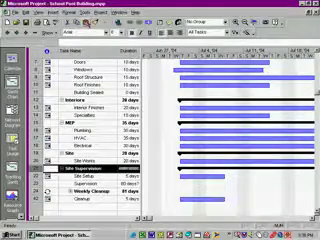
{"action": "left_click", "coordinate": [76, 22]}
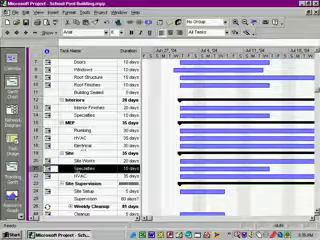
- Delete the two pasted Specialties and HVAC rows, then save the schedule with Ctrl+S
{"action": "left_click_drag", "start_coordinate": [37, 168], "coordinate": [37, 176]}
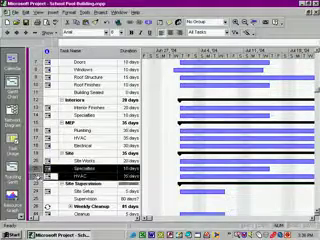
{"action": "key", "text": "Delete"}
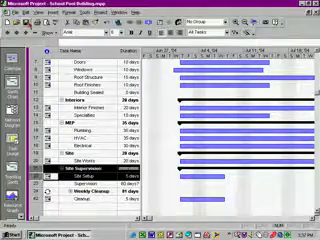
{"action": "key", "text": "ctrl+s"}
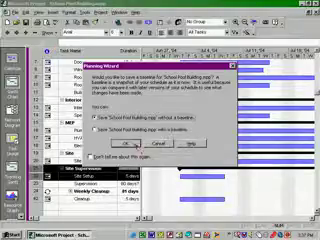